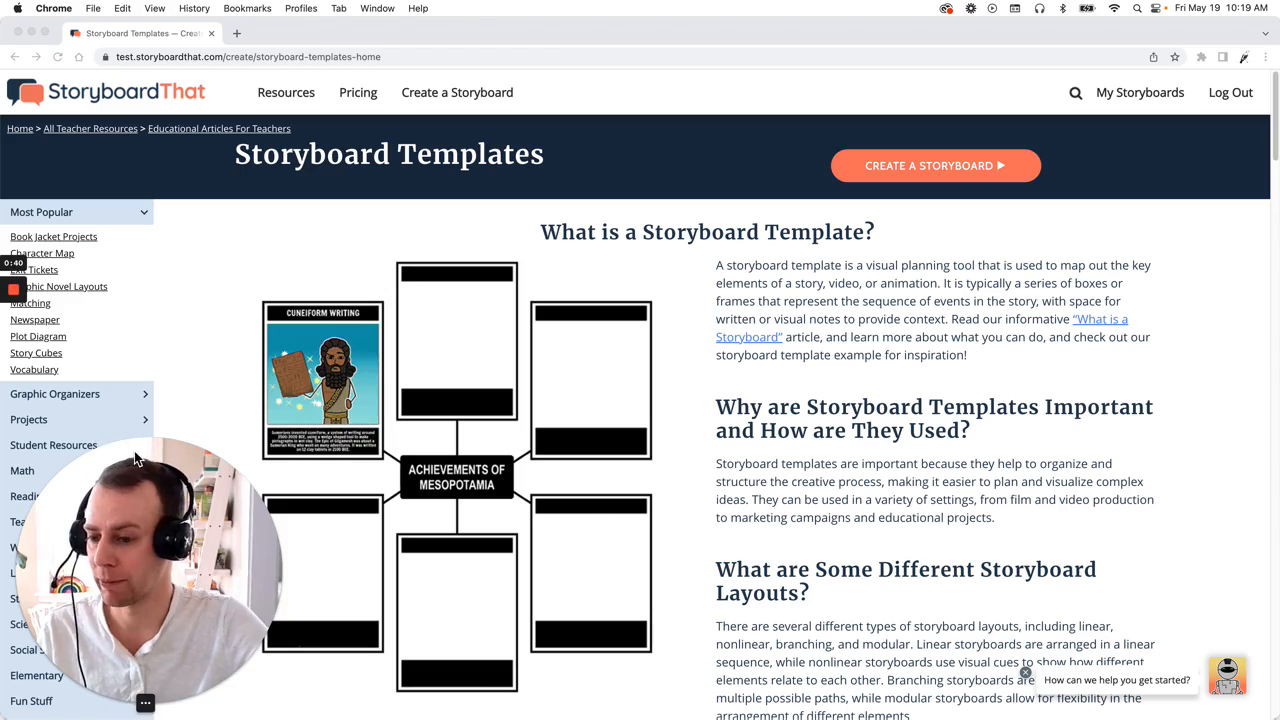
- Copy the blue Character Study worksheet with the caped superhero from the Character Map templates
{"action": "left_click_drag", "start_coordinate": [147, 445], "coordinate": [345, 436]}
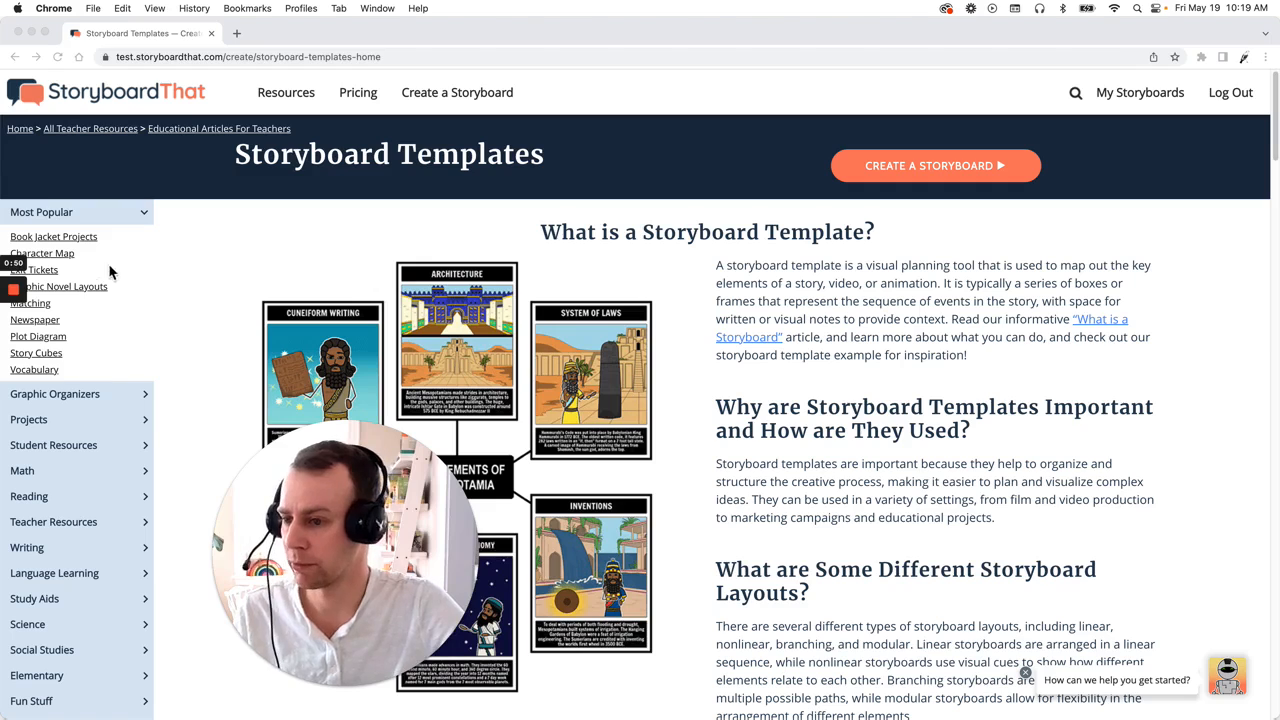
{"action": "left_click", "coordinate": [70, 254]}
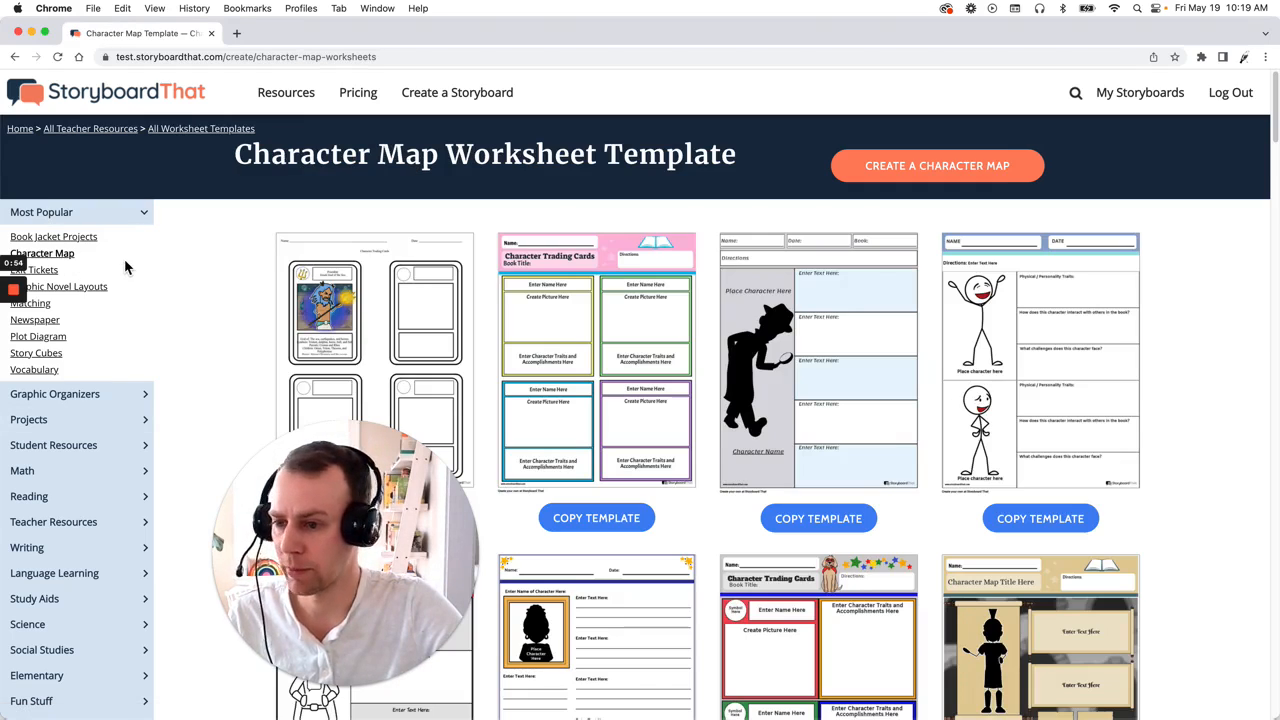
{"action": "left_click", "coordinate": [265, 428]}
{"action": "left_click_drag", "start_coordinate": [265, 428], "coordinate": [140, 455]}
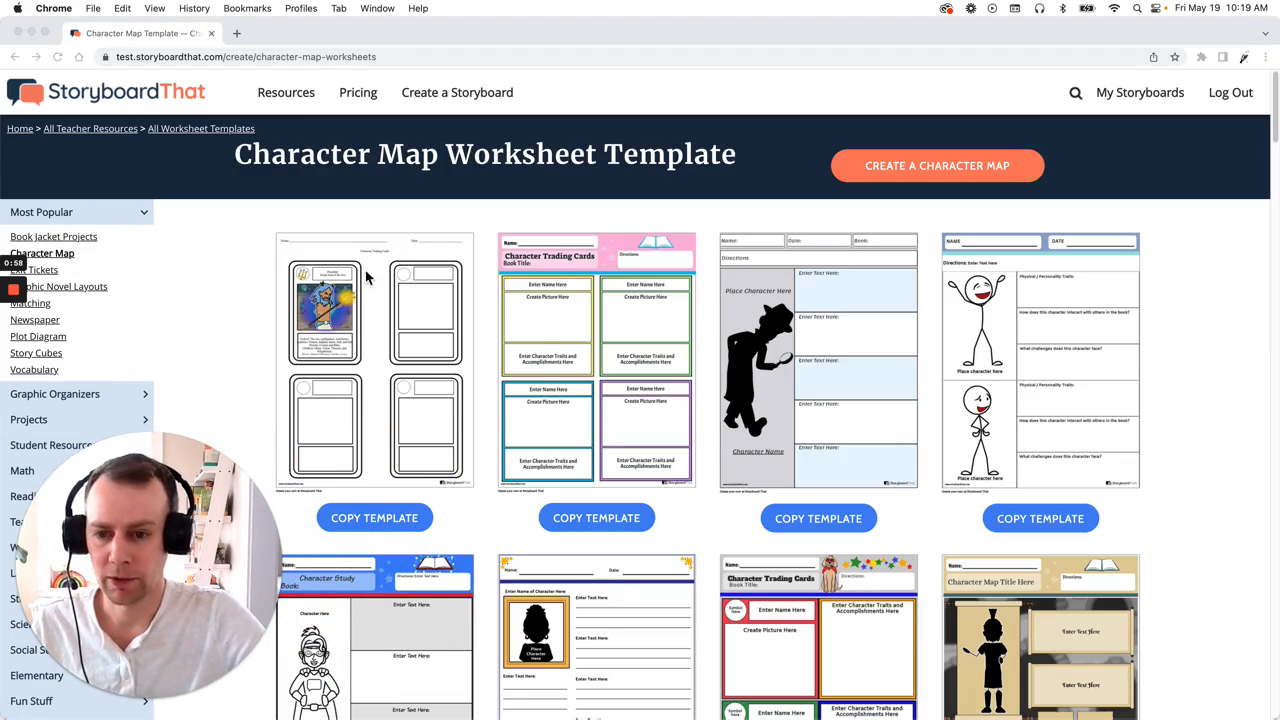
{"action": "scroll", "coordinate": [420, 296], "scroll_direction": "down", "scroll_amount": 3}
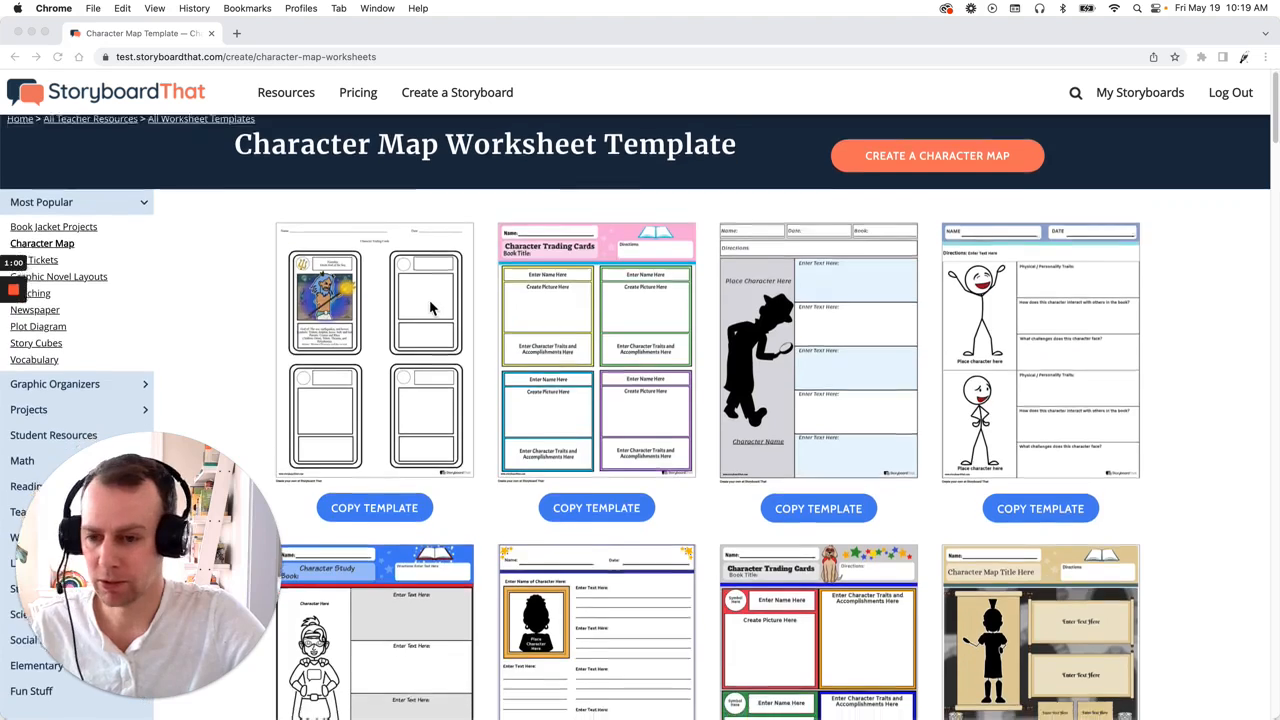
{"action": "scroll", "coordinate": [418, 425], "scroll_direction": "down", "scroll_amount": 2}
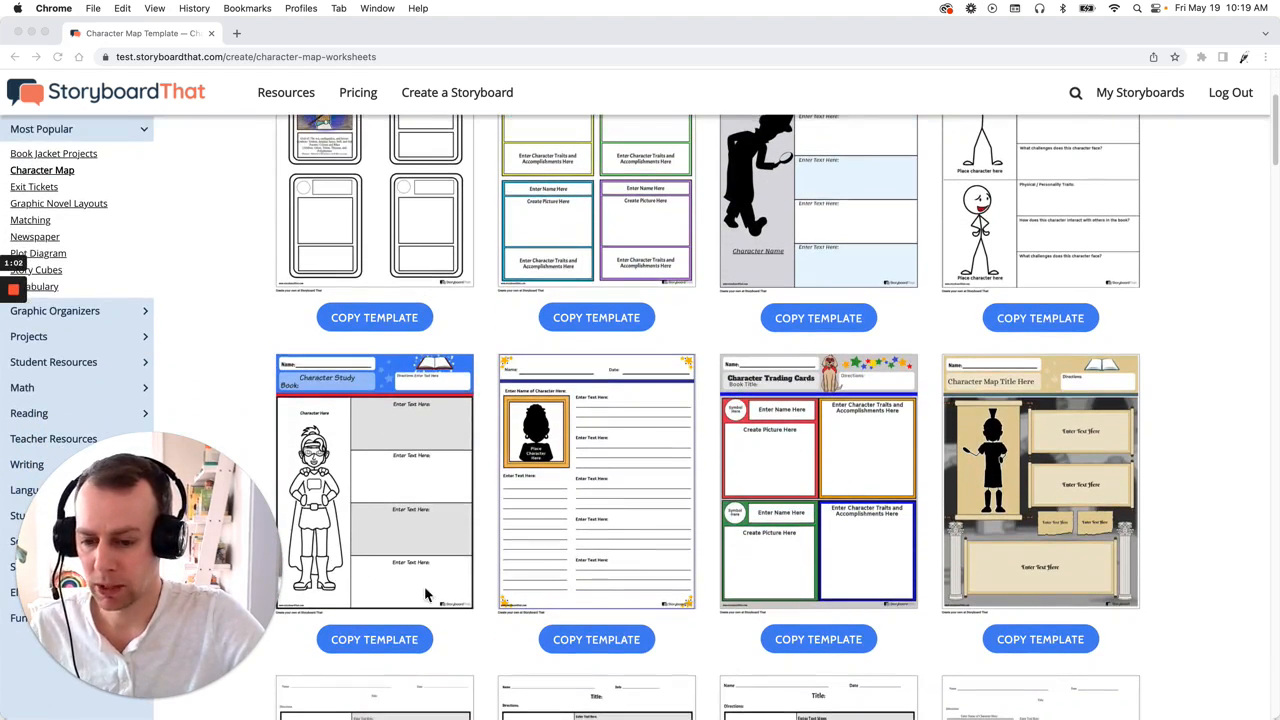
{"action": "left_click", "coordinate": [390, 645]}
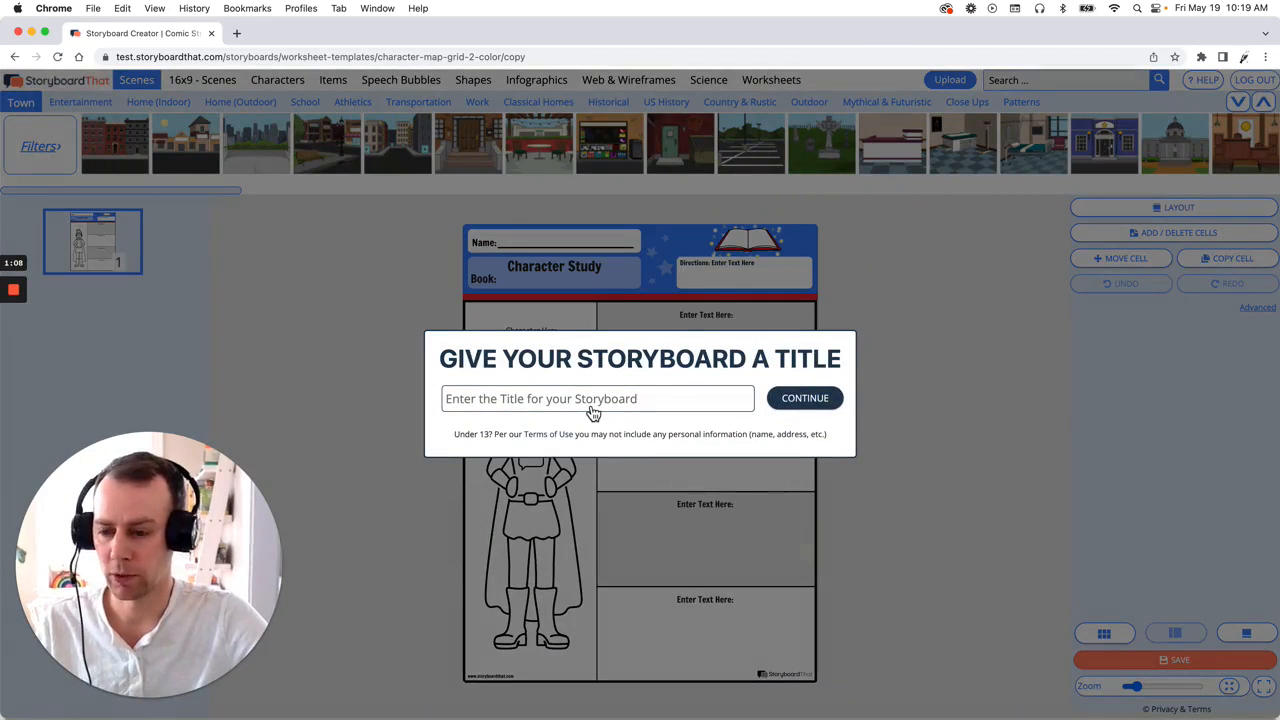
- Title the new storyboard "Template 1" and continue to the editor
{"action": "left_click", "coordinate": [589, 408]}
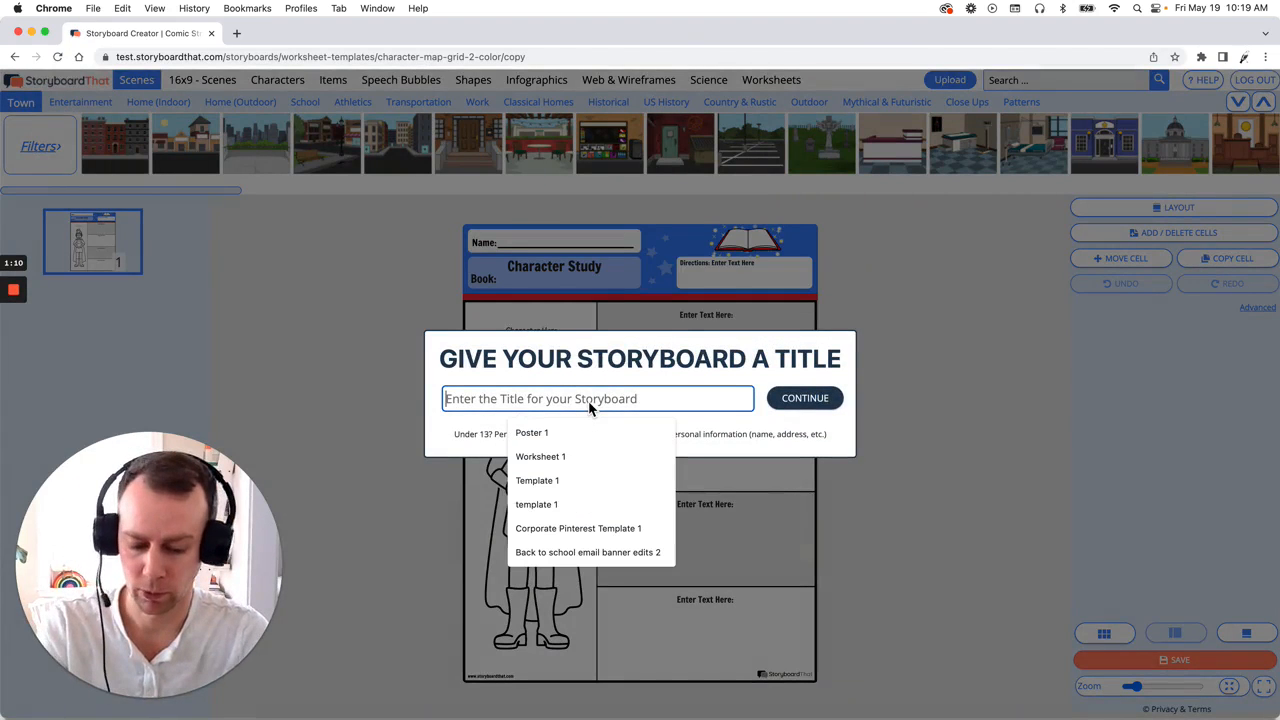
{"action": "type", "text": "Tem"}
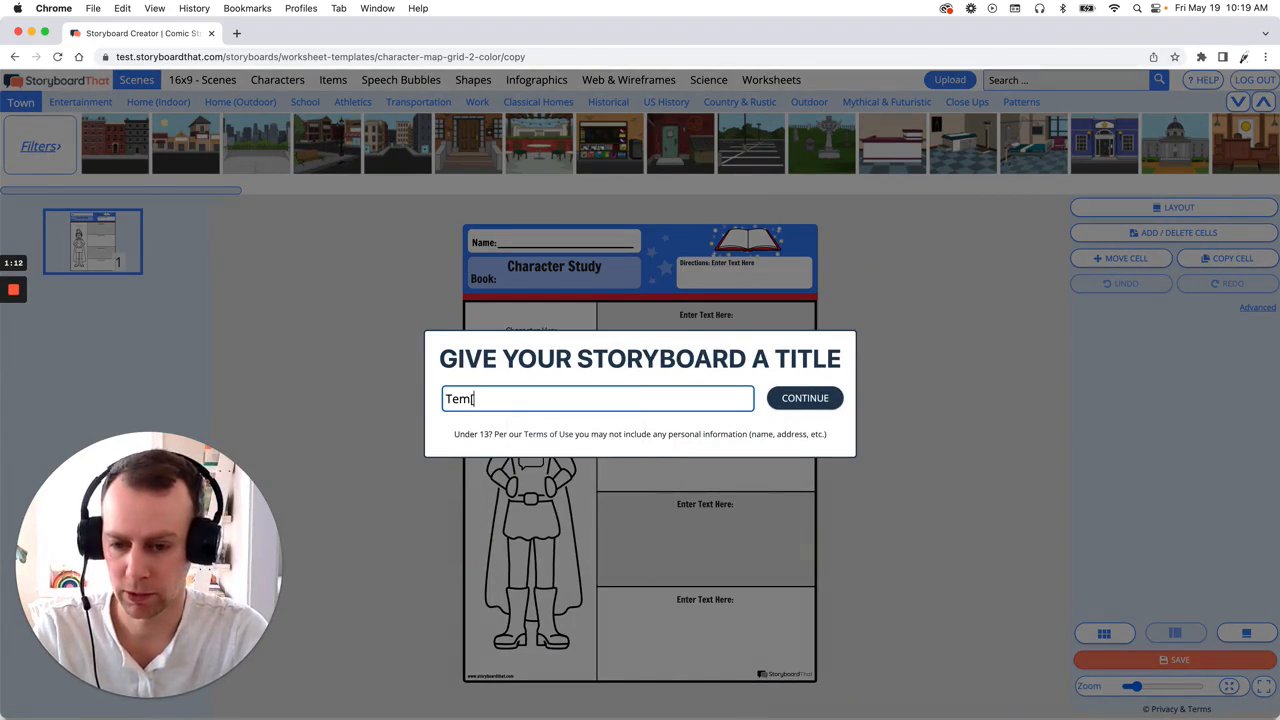
{"action": "type", "text": "aplplate 1"}
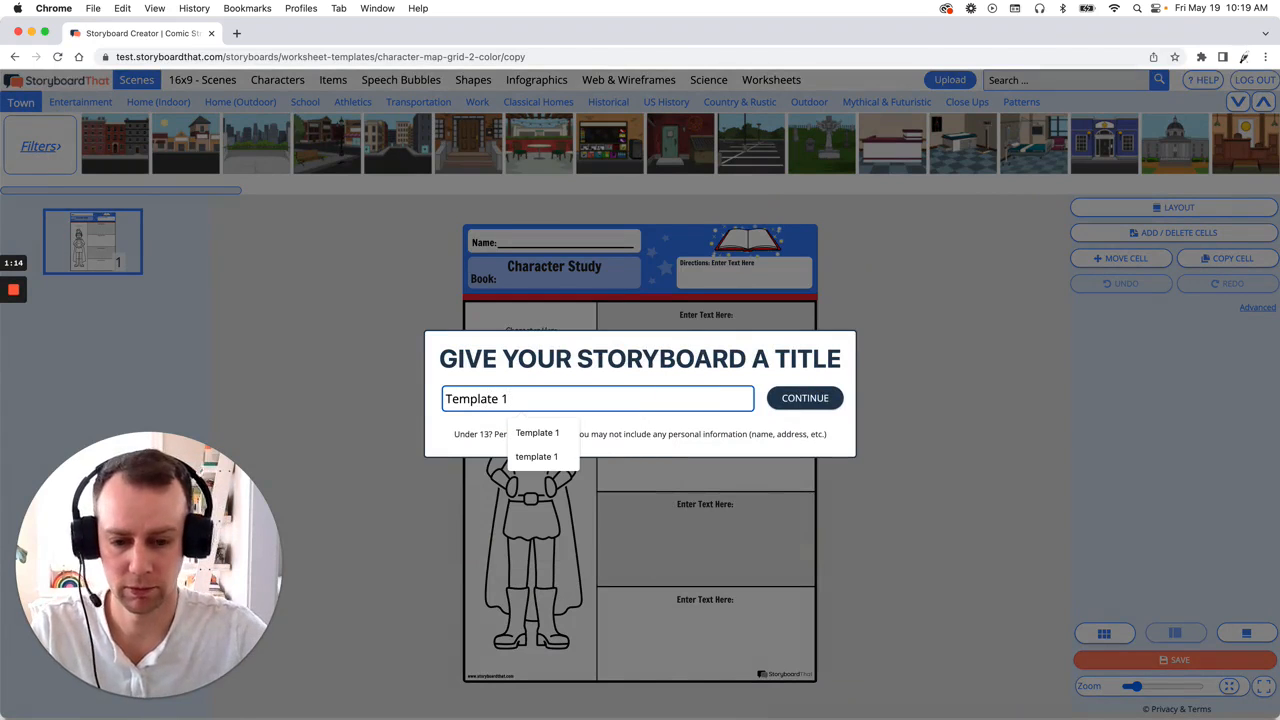
{"action": "left_click", "coordinate": [801, 398]}
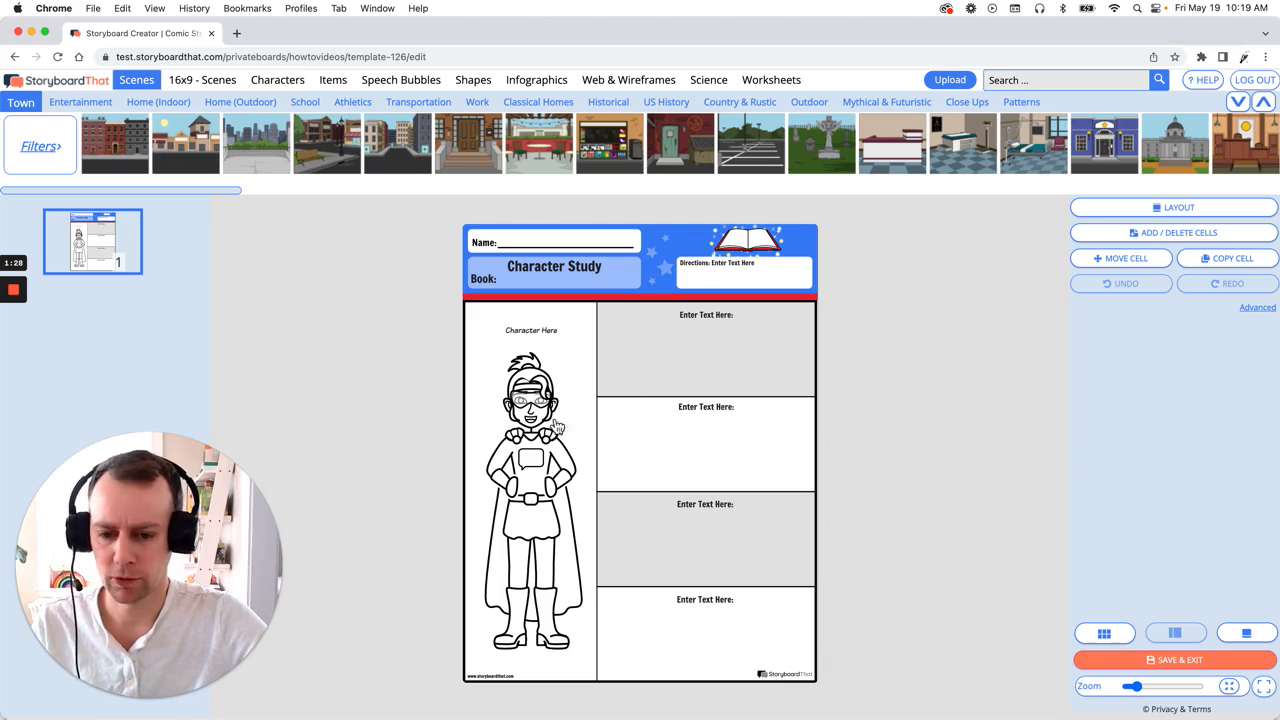
- Replace the superhero in the Character Here cell with the blue-capped baseball player from the Sports characters
{"action": "left_click", "coordinate": [531, 462]}
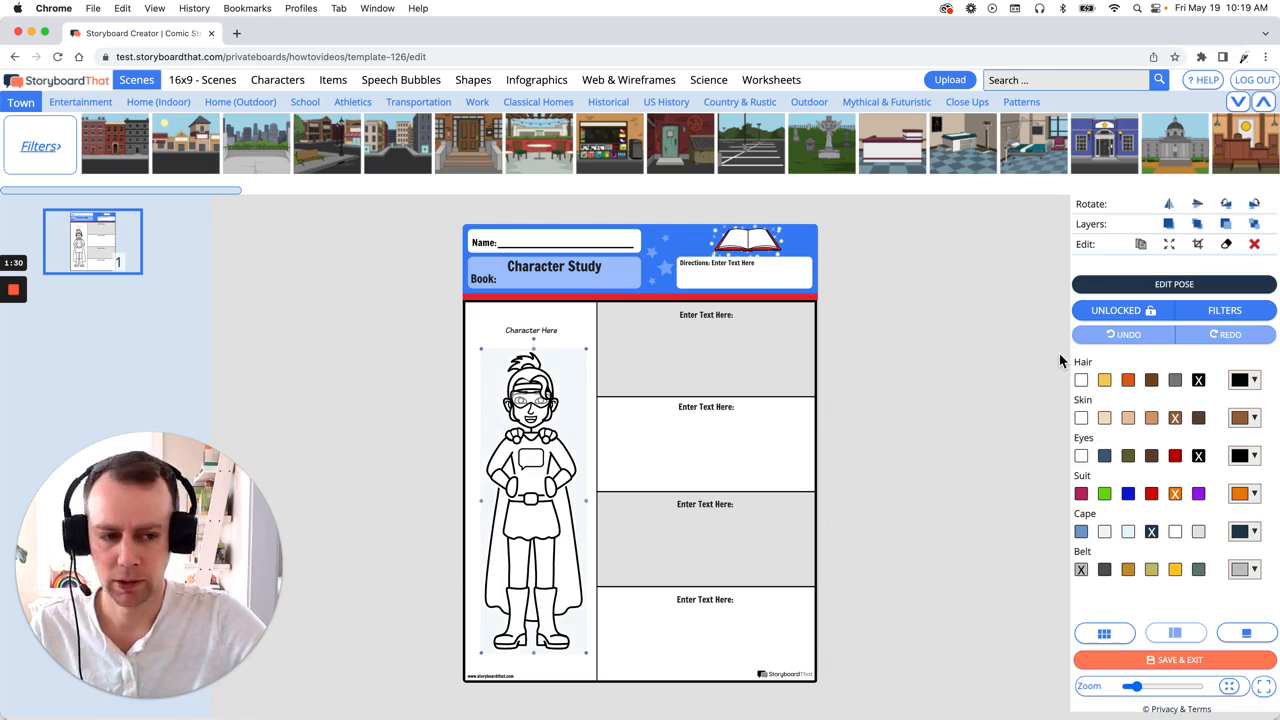
{"action": "left_click", "coordinate": [1255, 246]}
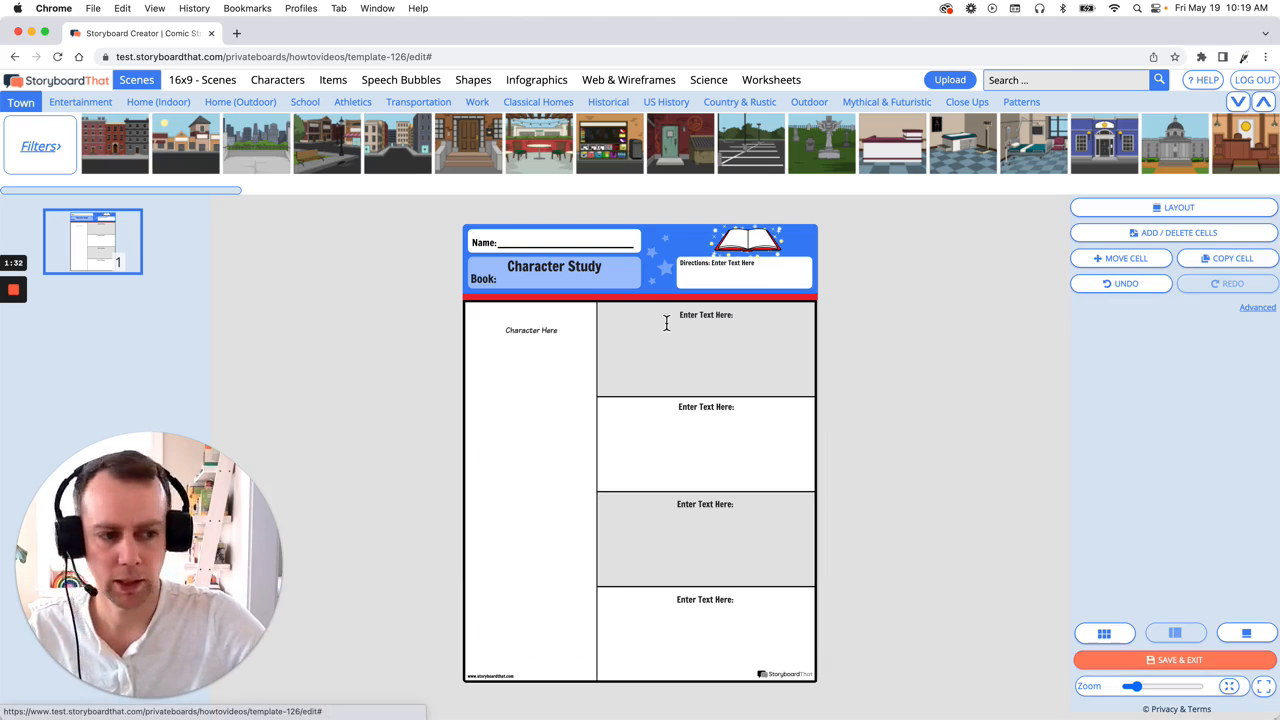
{"action": "left_click", "coordinate": [277, 85]}
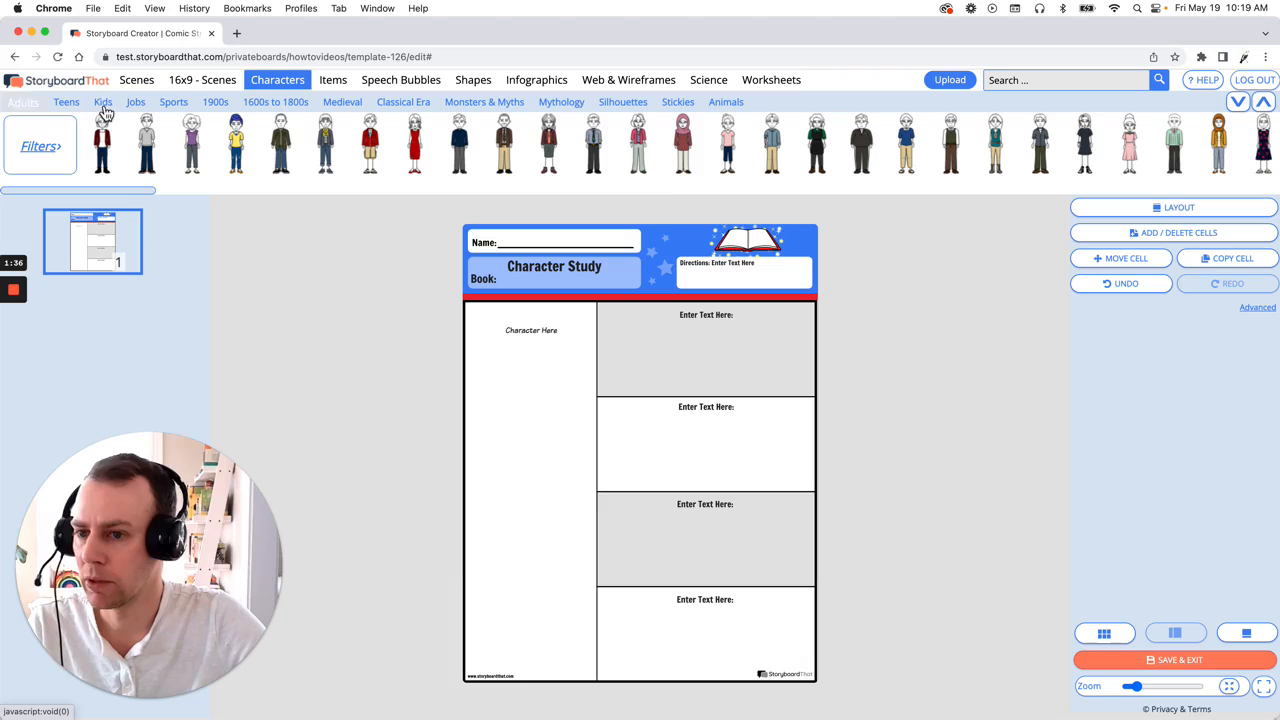
{"action": "left_click", "coordinate": [175, 102]}
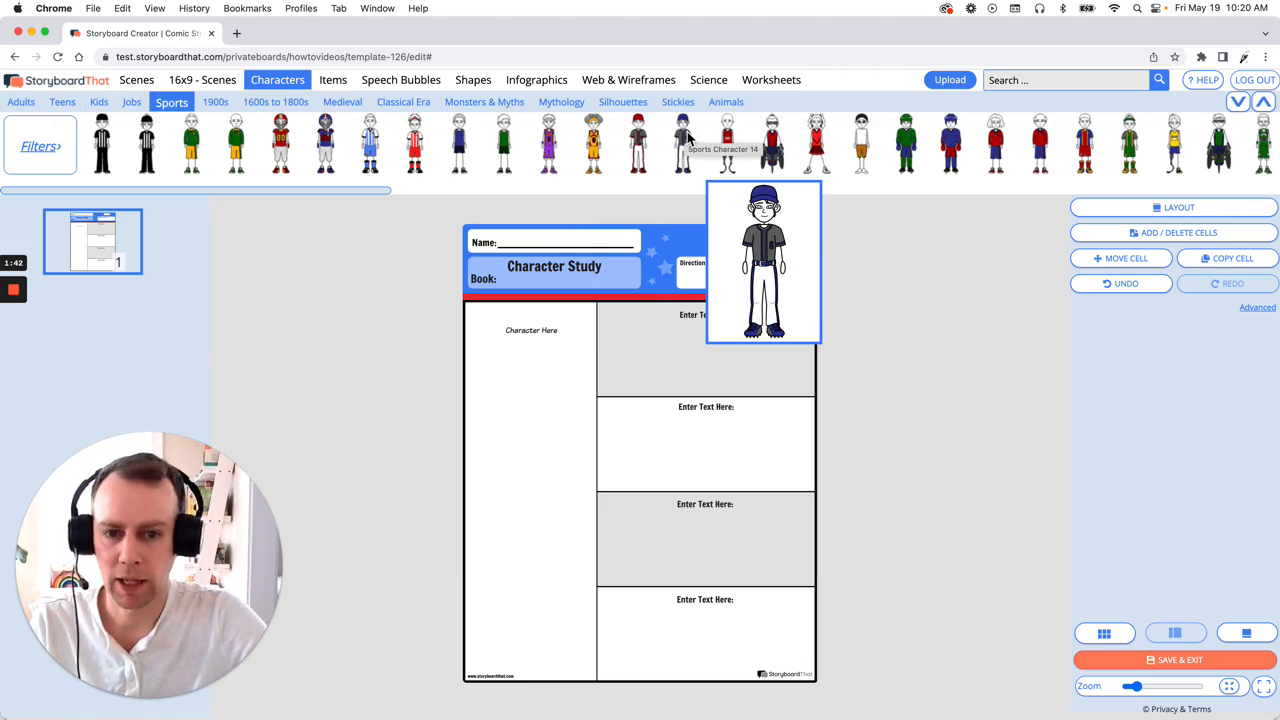
{"action": "left_click_drag", "start_coordinate": [688, 137], "coordinate": [515, 545]}
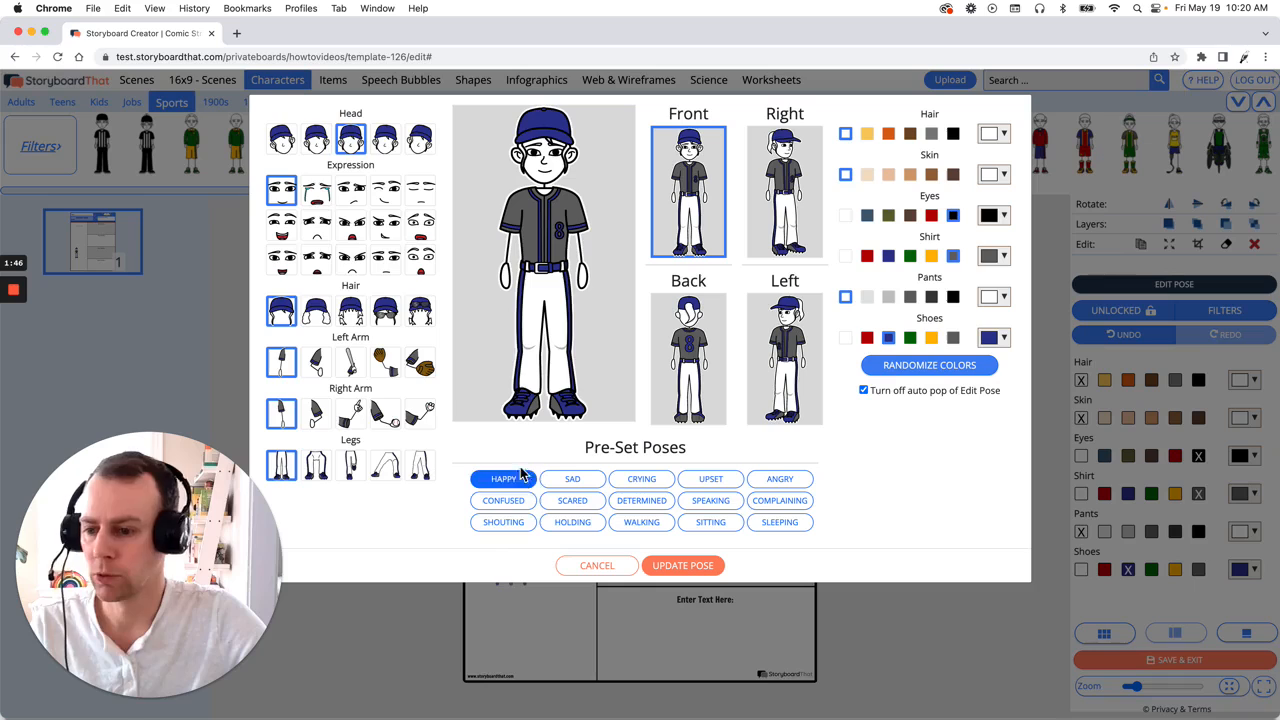
- Pose the baseball player with an open-mouthed smile and both hands on the hips, with brown hair and tan skin
{"action": "left_click", "coordinate": [282, 262]}
{"action": "left_click", "coordinate": [315, 366]}
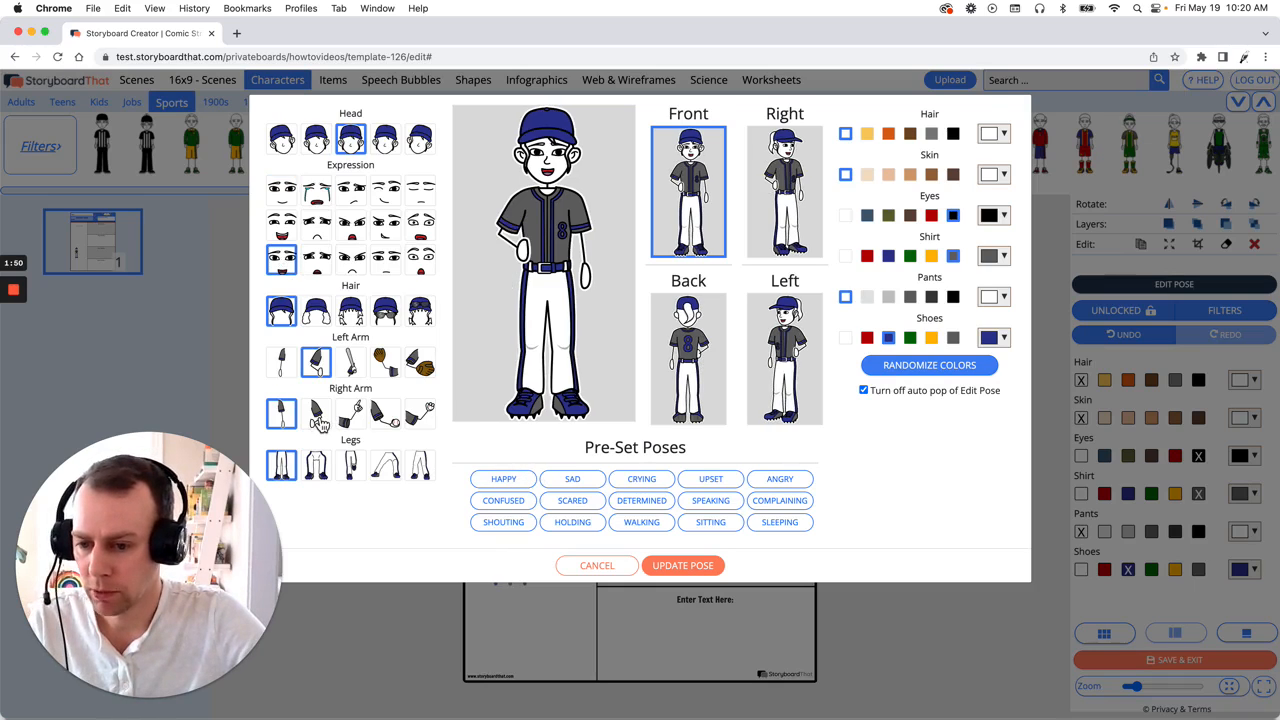
{"action": "left_click", "coordinate": [316, 414]}
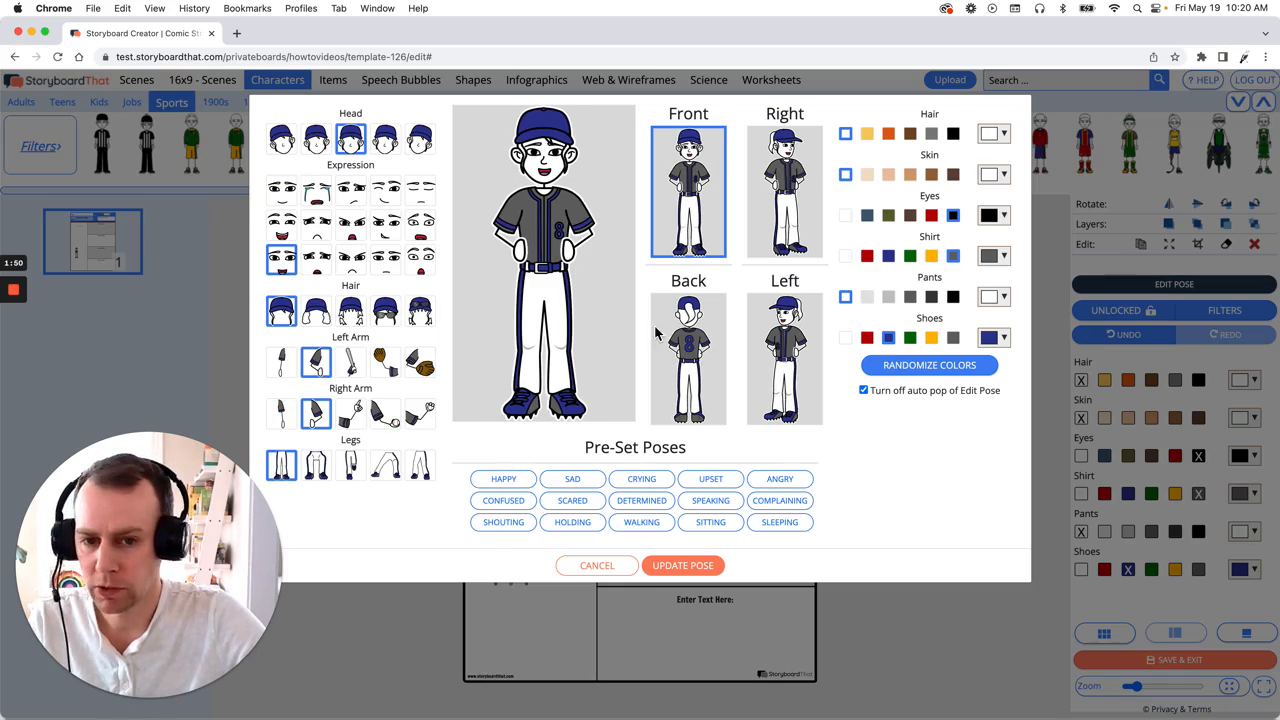
{"action": "left_click", "coordinate": [909, 133]}
{"action": "left_click", "coordinate": [909, 174]}
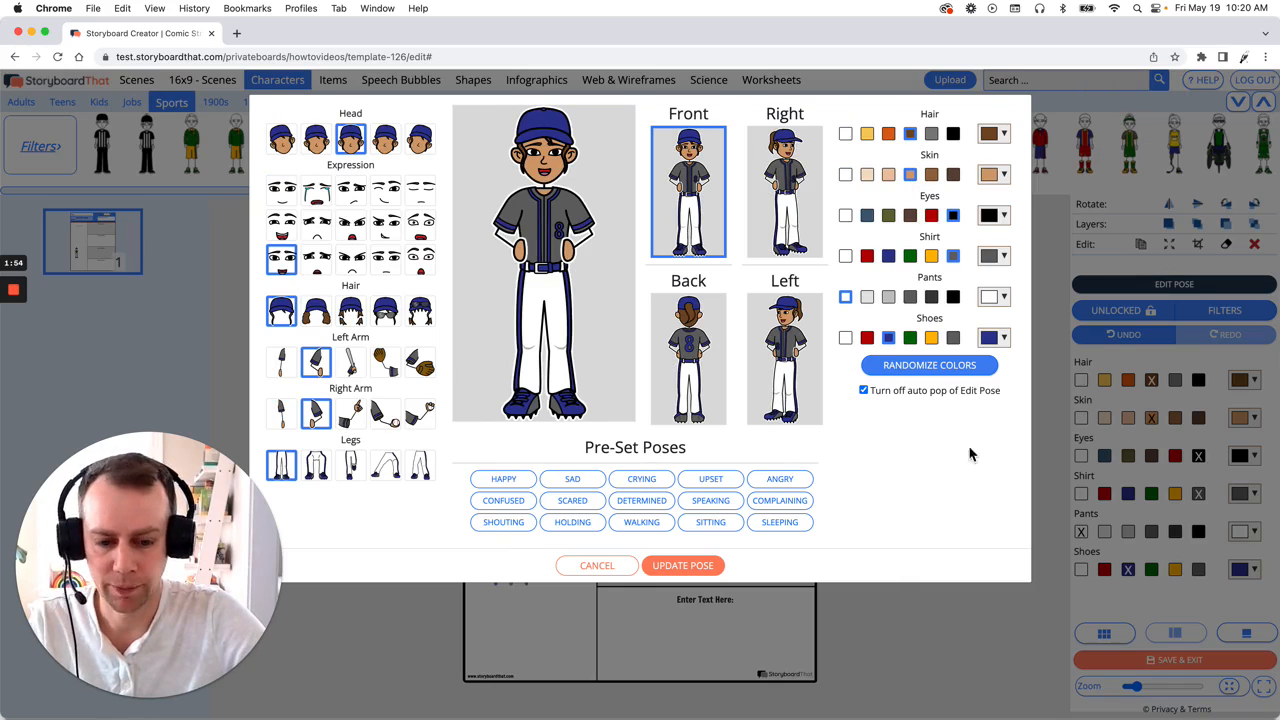
{"action": "left_click", "coordinate": [705, 566]}
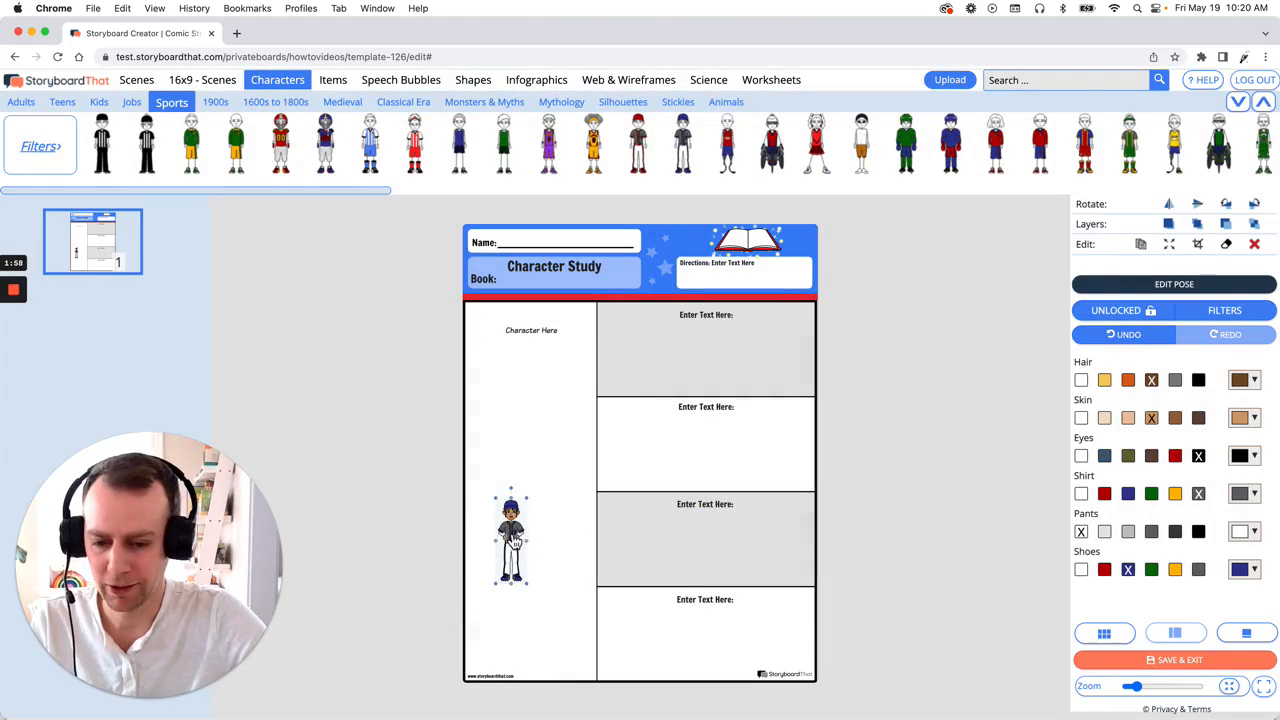
- Enlarge the baseball player to fill the cell beneath the Character Here label
{"action": "left_click_drag", "start_coordinate": [513, 540], "coordinate": [590, 356]}
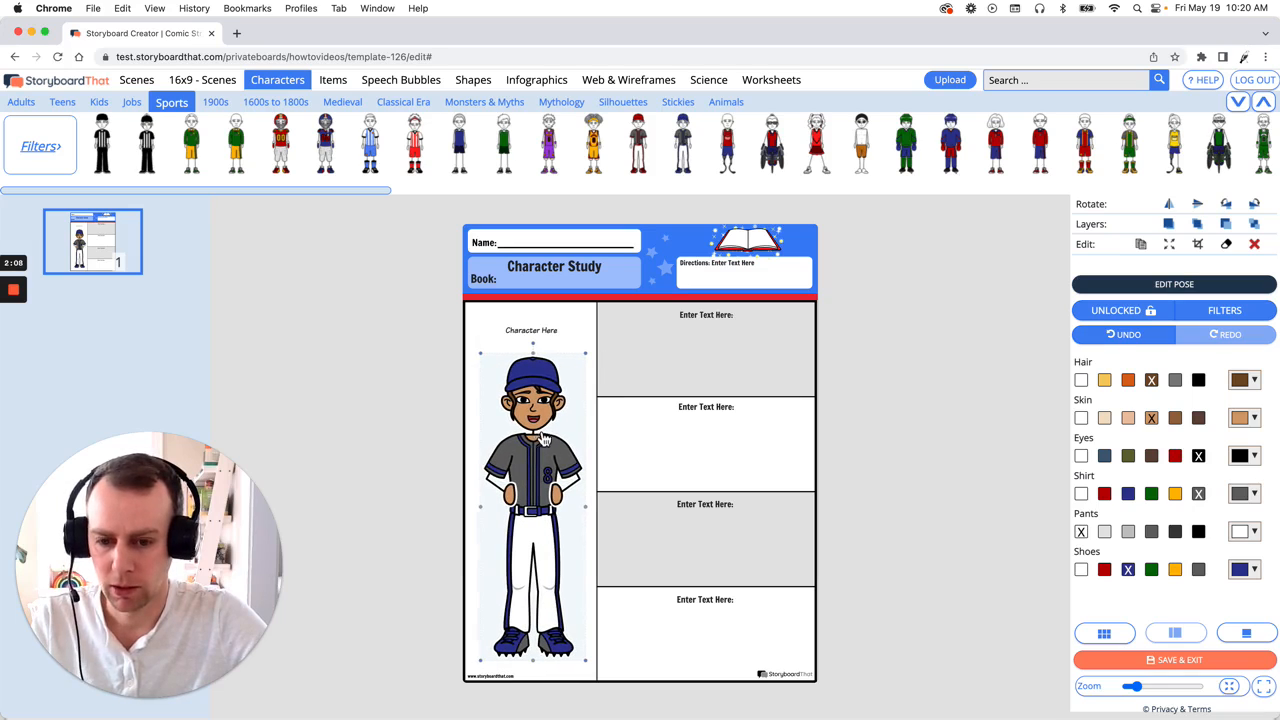
{"action": "left_click", "coordinate": [408, 405]}
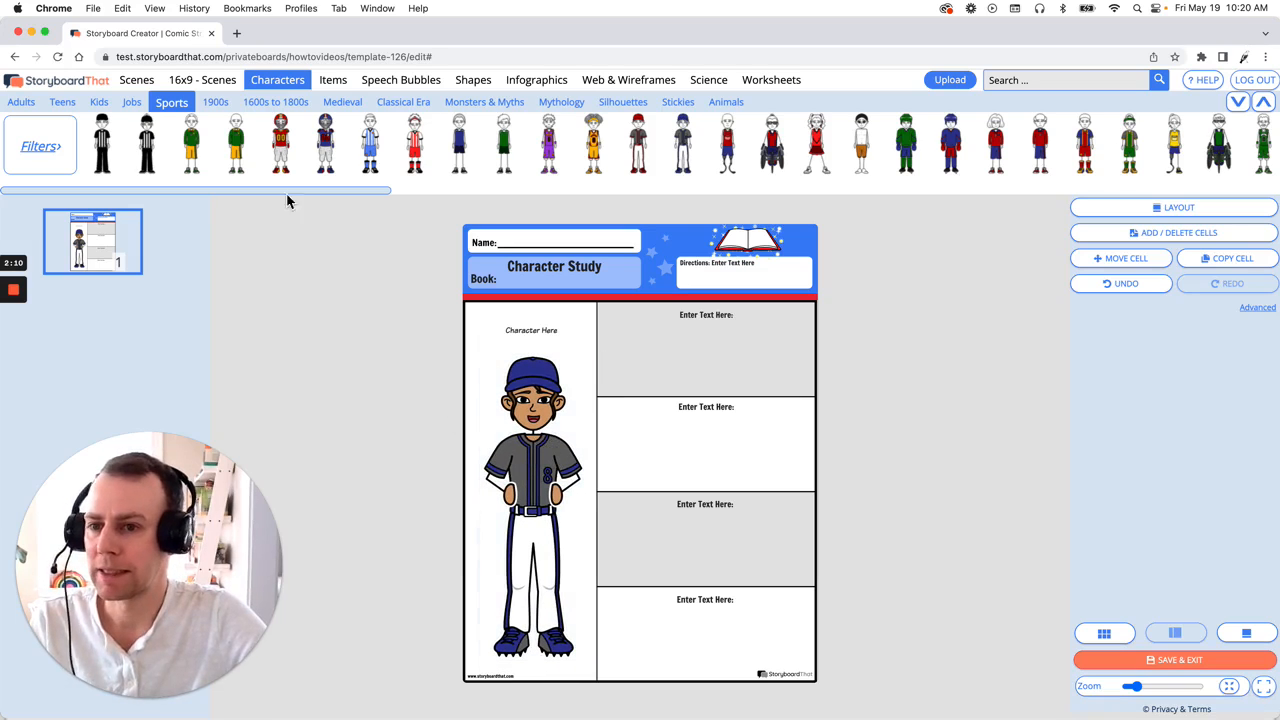
- Find a catcher's mask by searching for "baseball", fit it over the player's face and color it white
{"action": "left_click", "coordinate": [333, 80]}
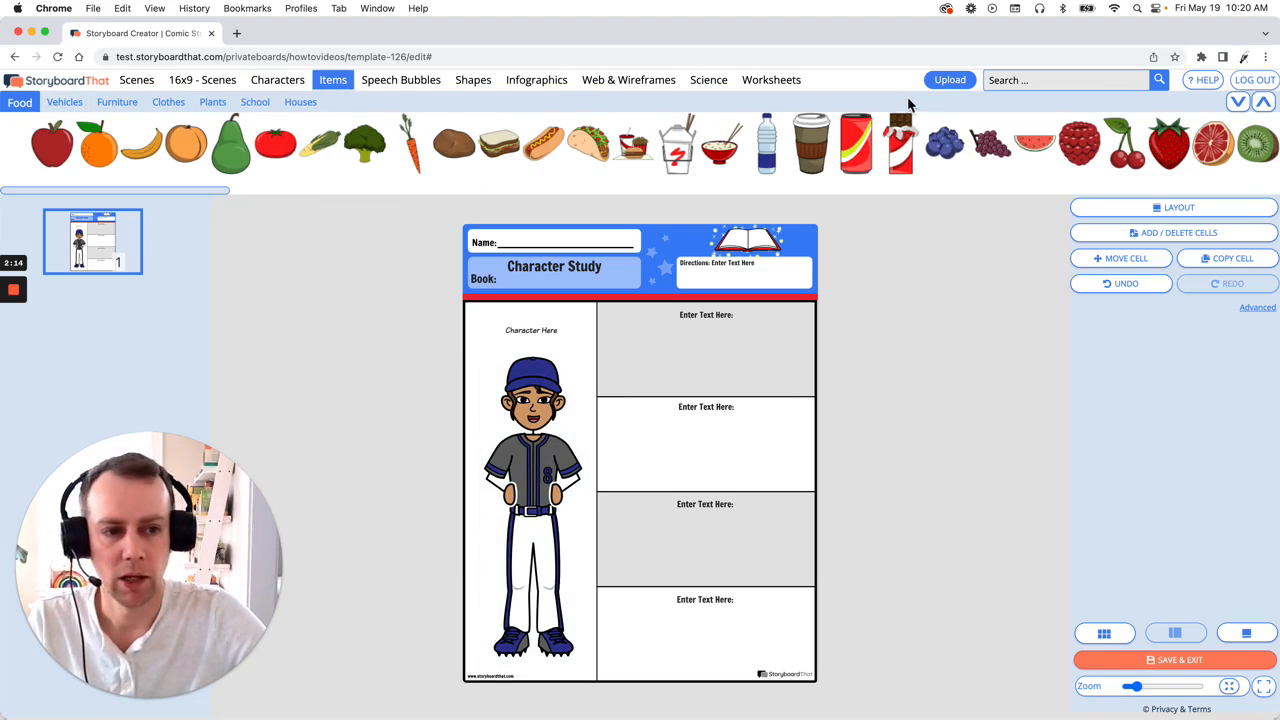
{"action": "left_click", "coordinate": [1018, 82]}
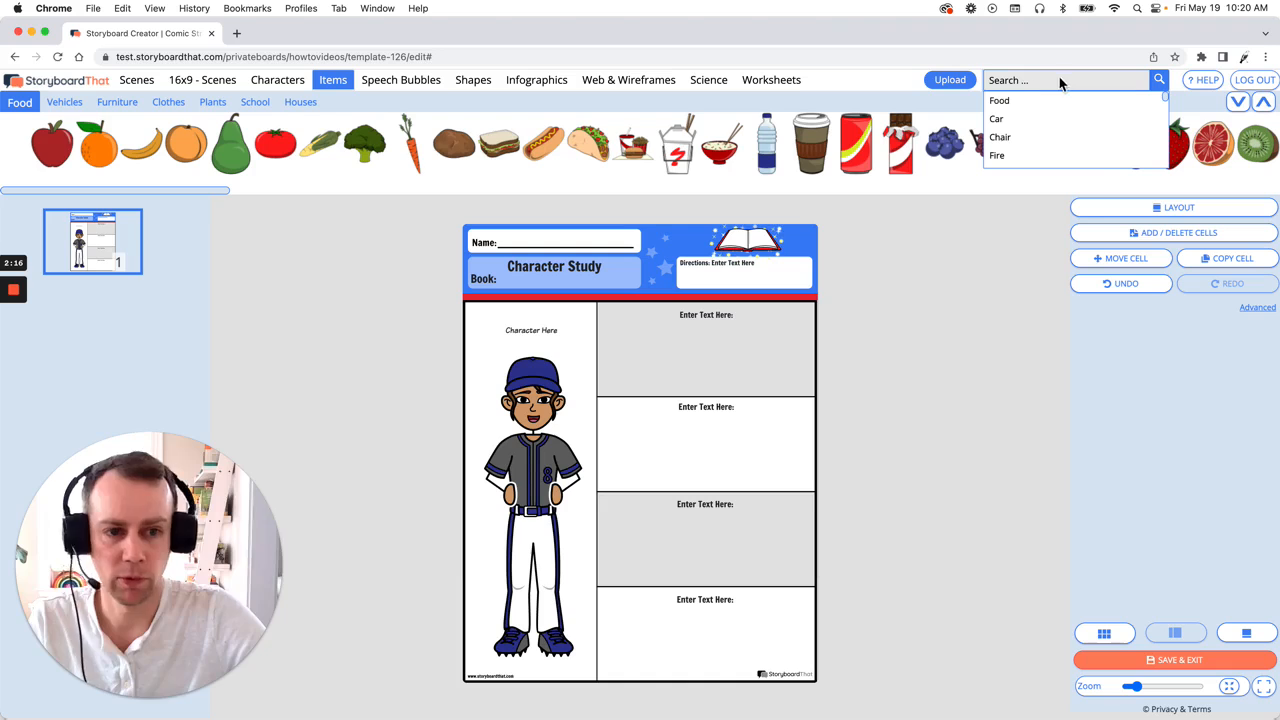
{"action": "type", "text": "base"}
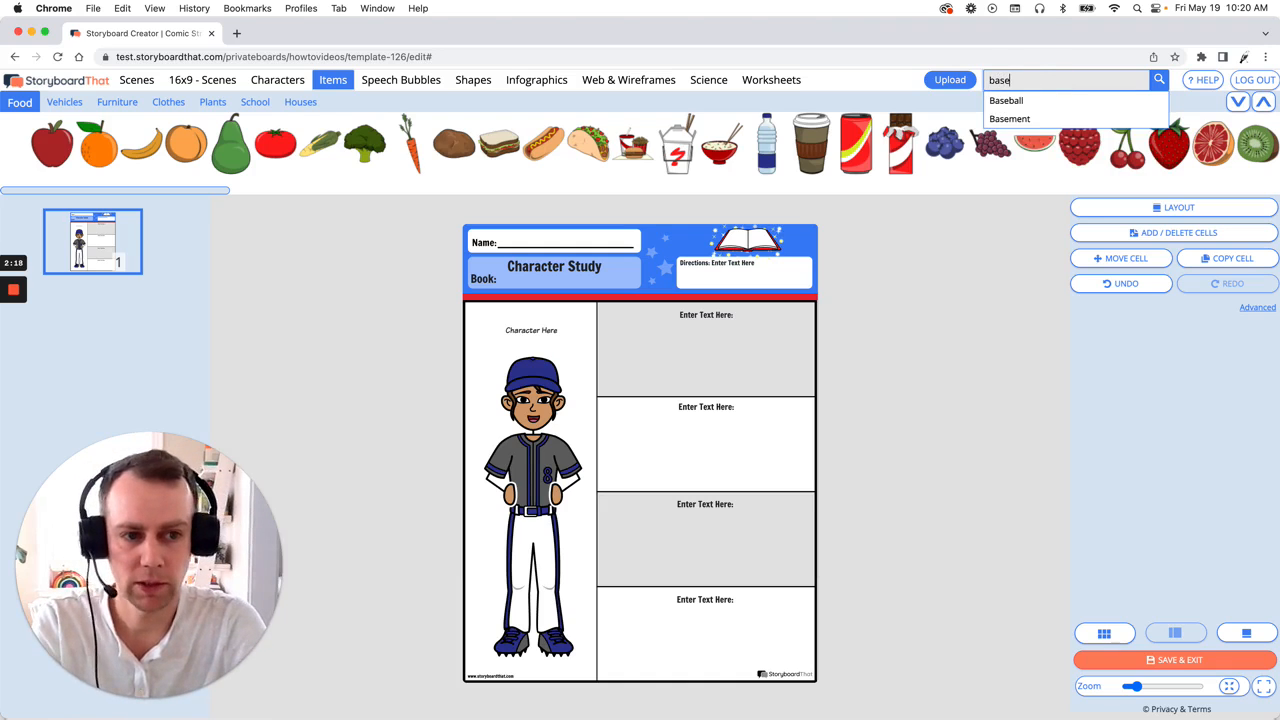
{"action": "type", "text": "ball"}
{"action": "key", "text": "Return"}
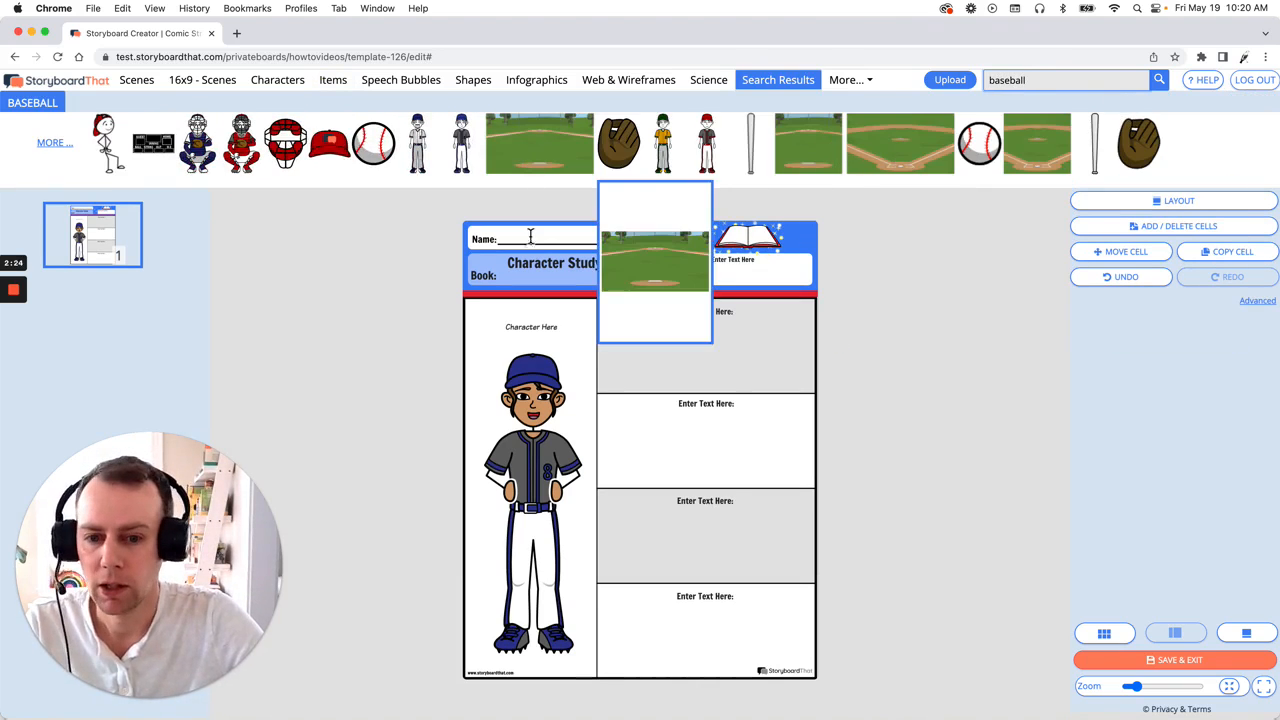
{"action": "mouse_move", "coordinate": [287, 160]}
{"action": "left_click_drag", "start_coordinate": [287, 160], "coordinate": [556, 428]}
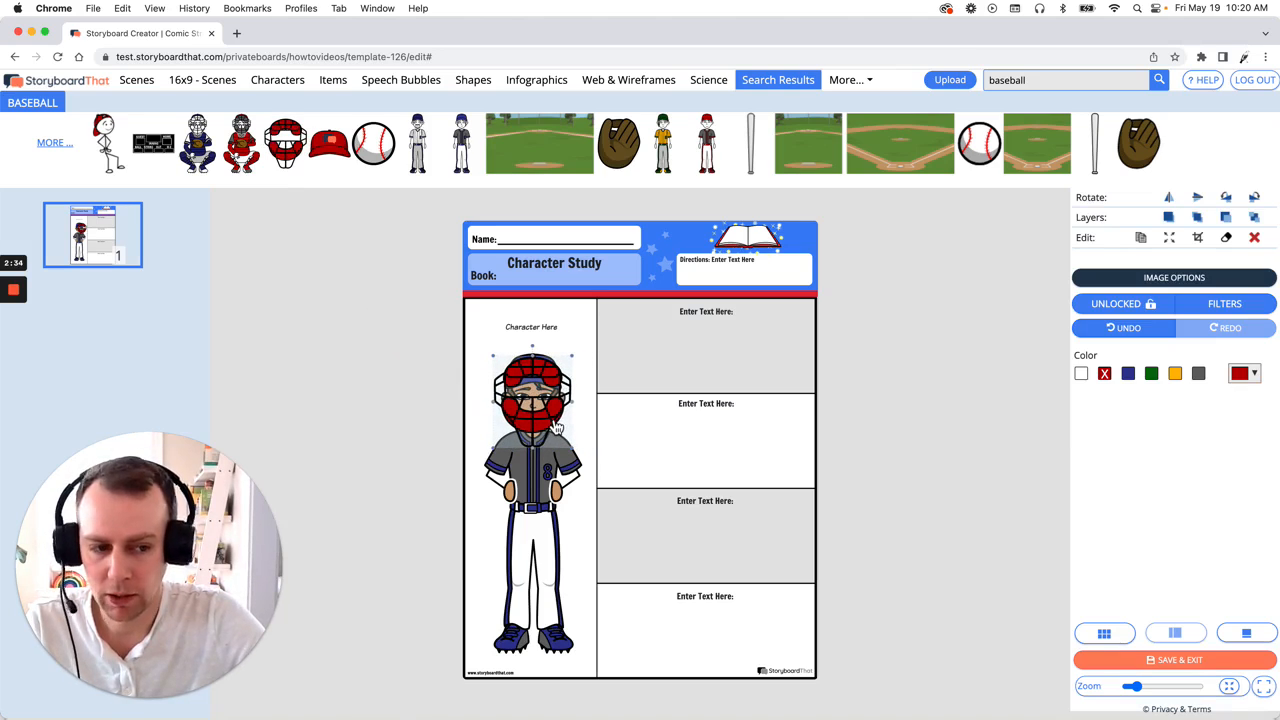
{"action": "left_click", "coordinate": [1082, 375]}
{"action": "left_click", "coordinate": [951, 384]}
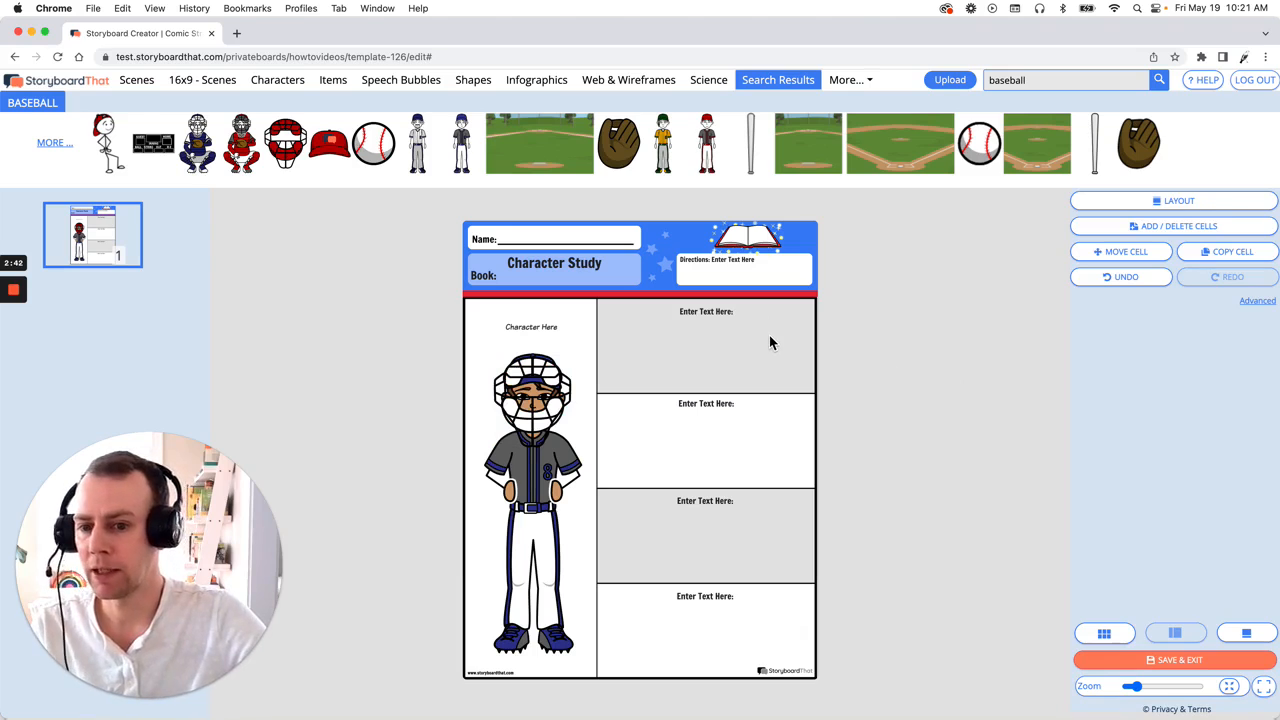
- Replace the placeholder text after Directions with "Character map of a professional athlete."
{"action": "left_click", "coordinate": [729, 273]}
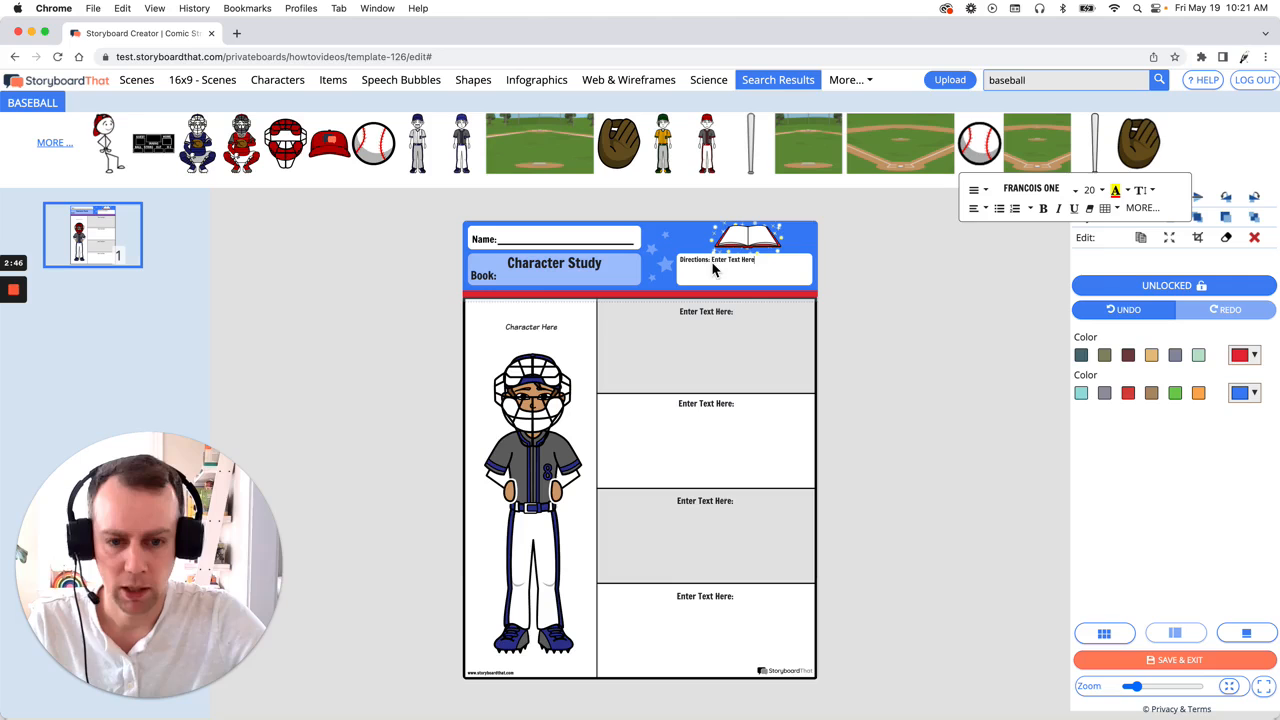
{"action": "left_click_drag", "start_coordinate": [714, 265], "coordinate": [783, 271]}
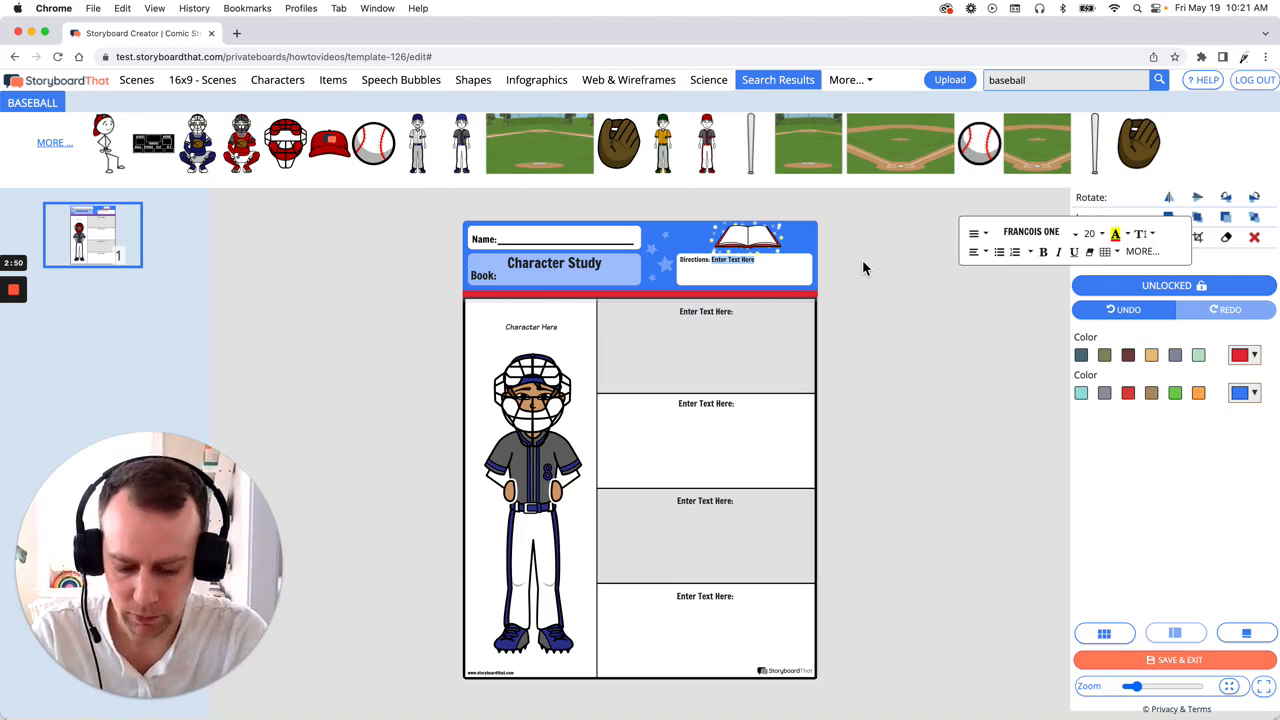
{"action": "type", "text": "Charac"}
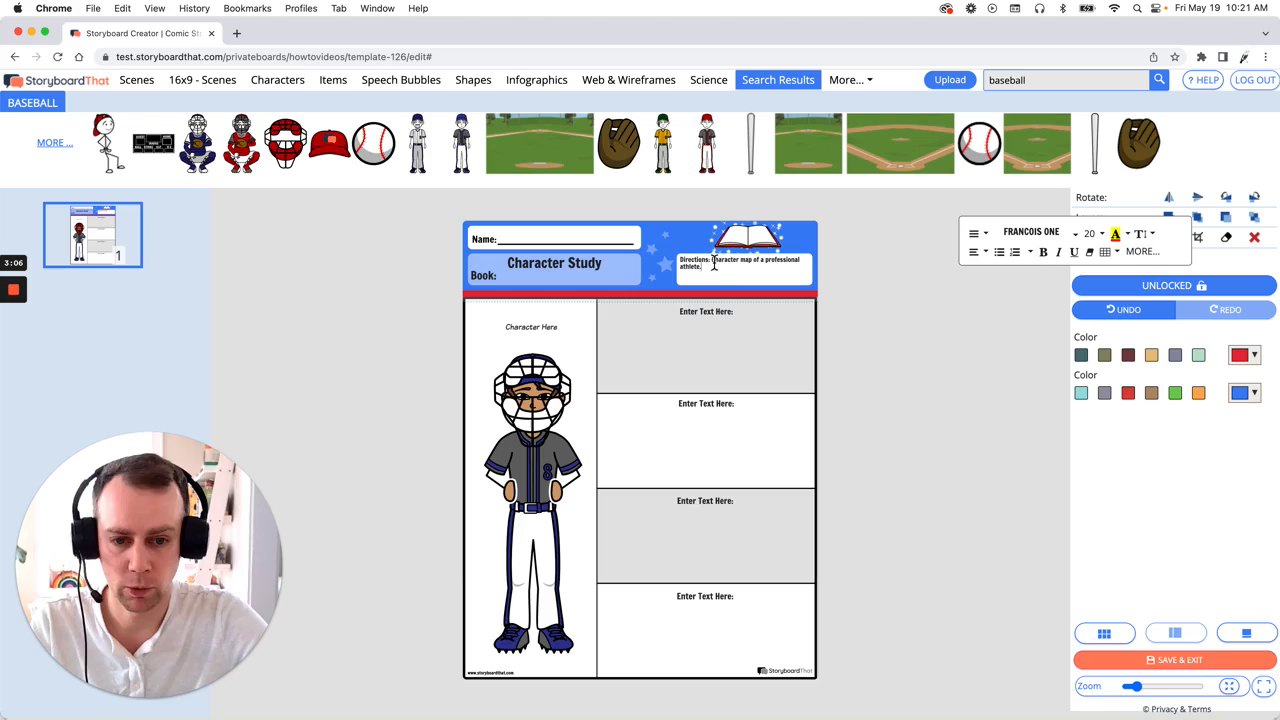
- Format the new directions sentence in the BioRhyme font at size 30
{"action": "left_click_drag", "start_coordinate": [712, 262], "coordinate": [735, 278]}
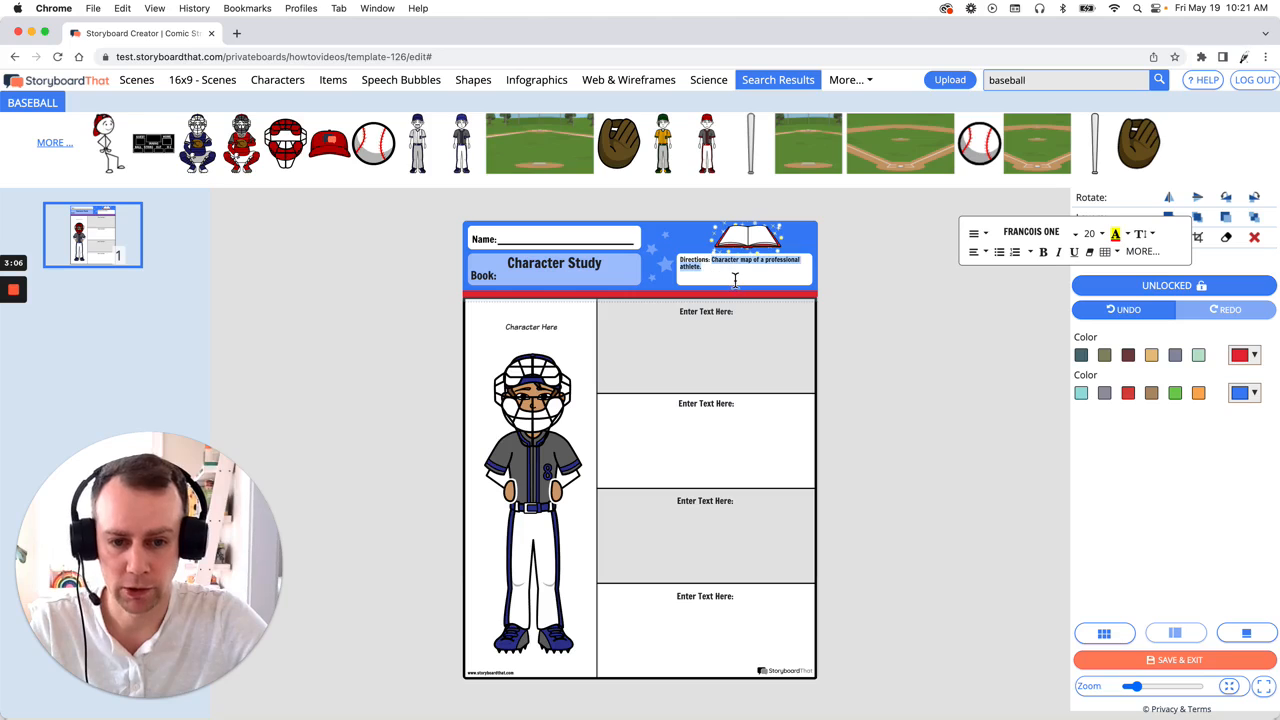
{"action": "left_click", "coordinate": [1063, 238]}
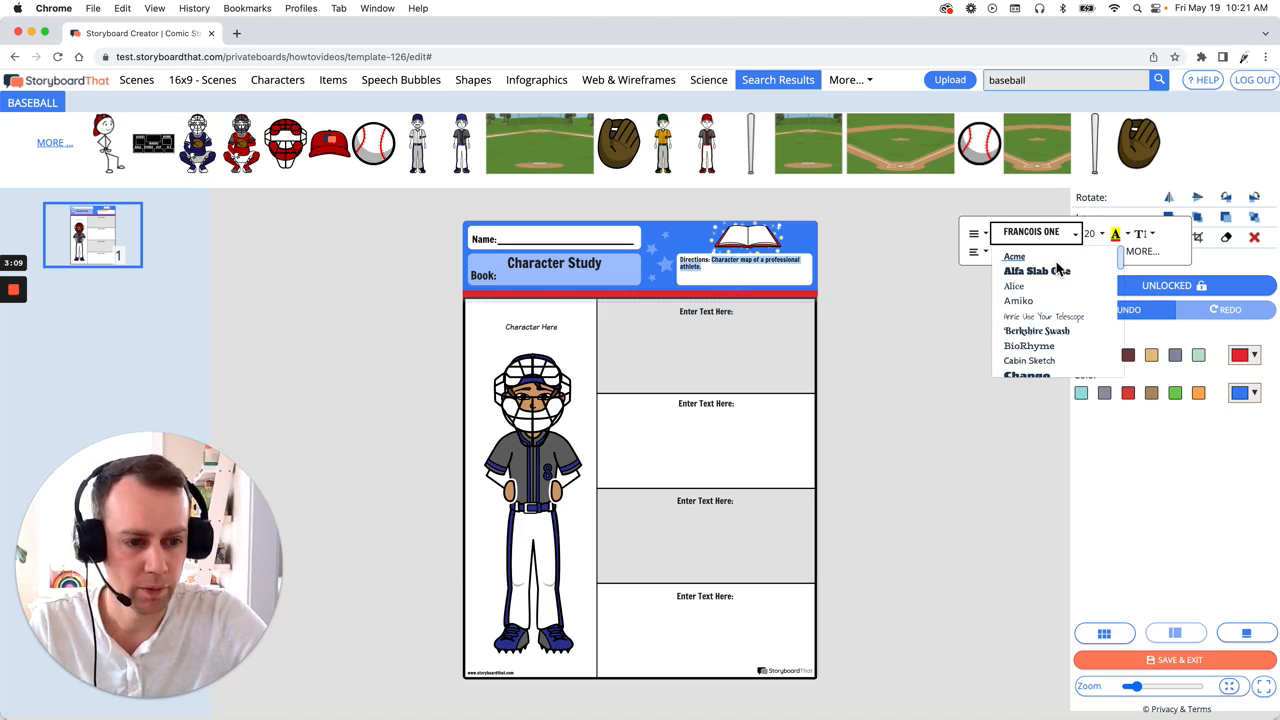
{"action": "left_click", "coordinate": [1066, 352]}
{"action": "left_click", "coordinate": [1100, 234]}
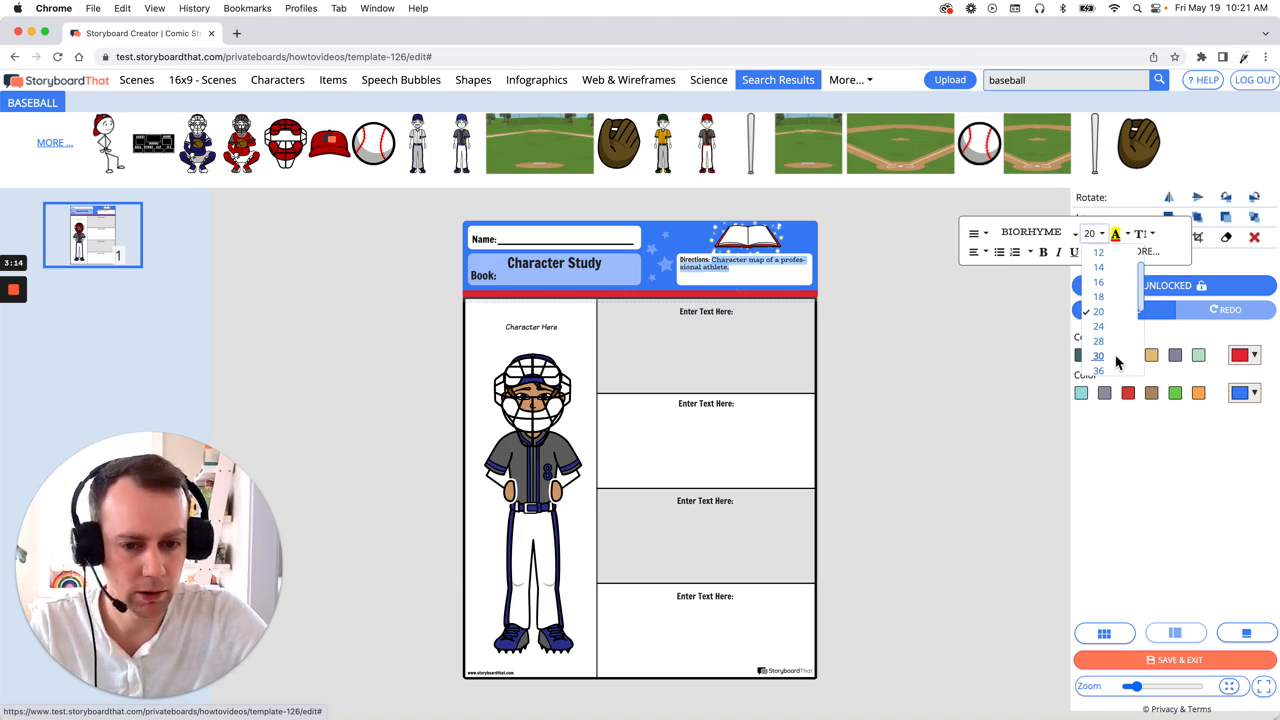
{"action": "left_click", "coordinate": [1120, 362]}
{"action": "left_click", "coordinate": [877, 312]}
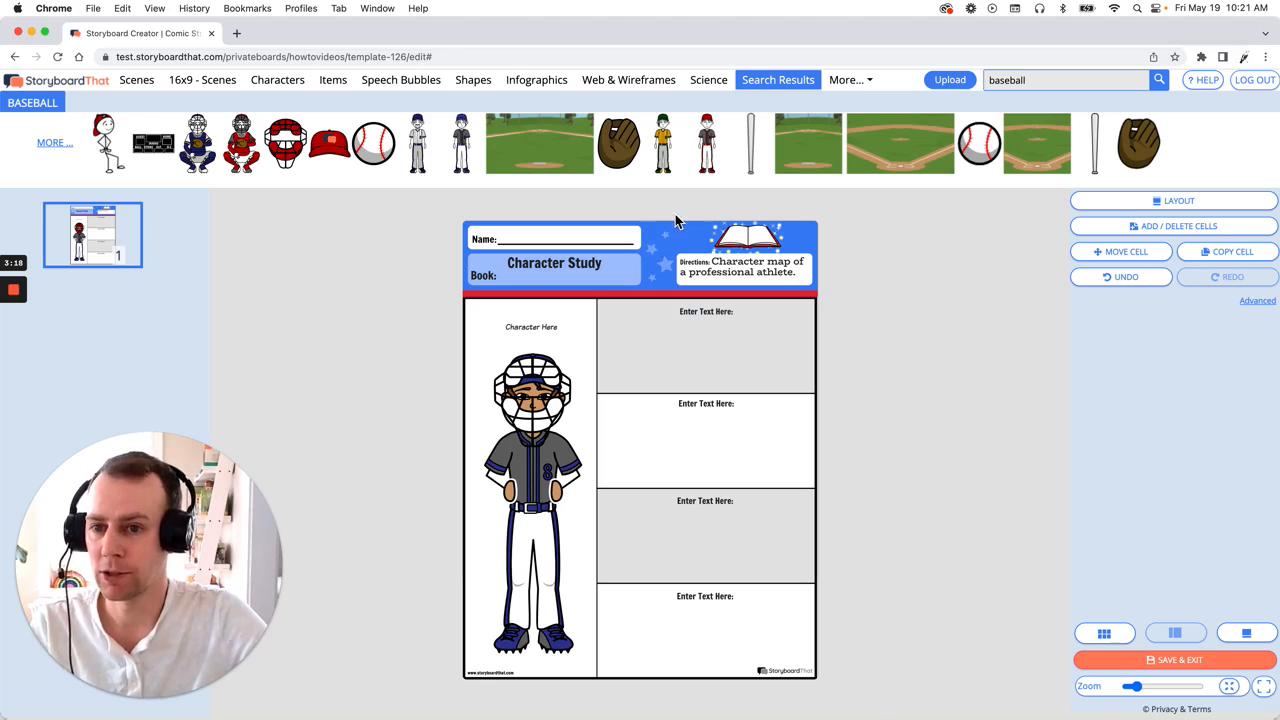
- Show the Speech Bubbles library
{"action": "left_click", "coordinate": [412, 86]}
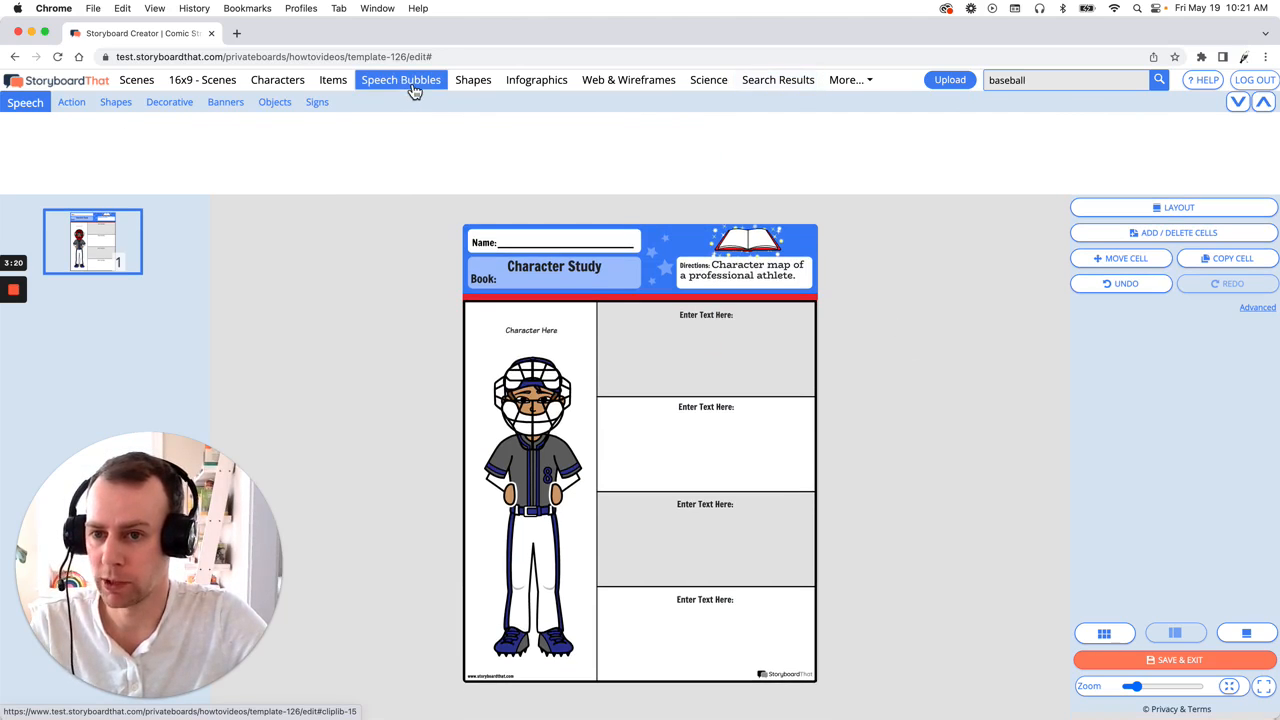